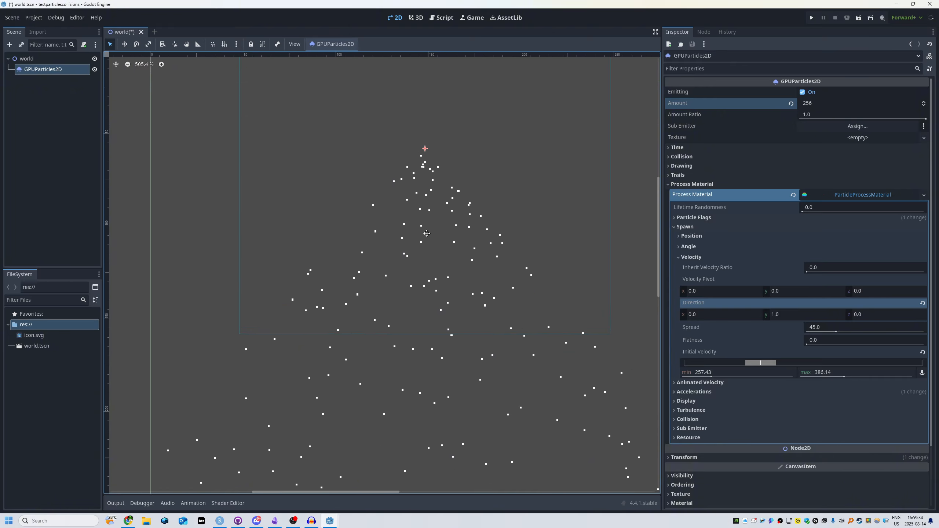
# - Set the particle material's spawn velocity spread to 21.005
pyautogui.moveTo(841, 334); pyautogui.dragTo(839, 334)
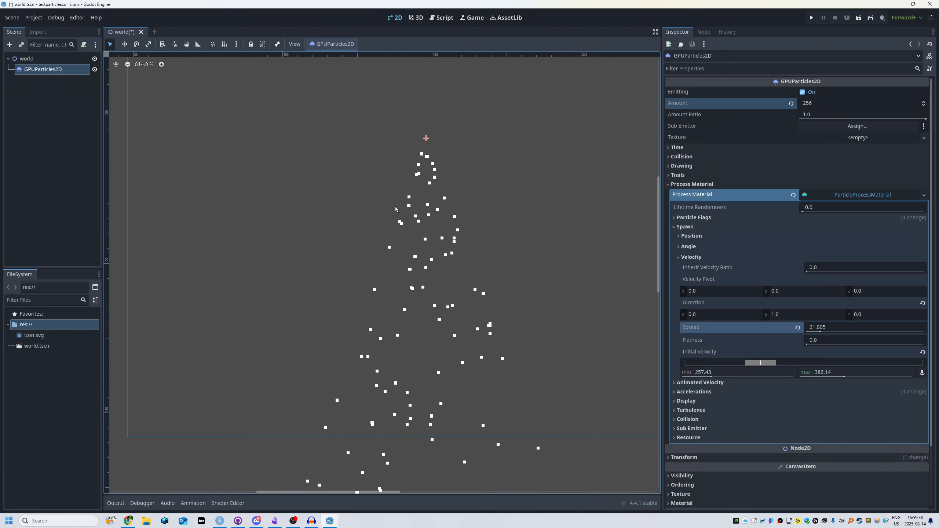
pyautogui.scroll(-12, 378, 276)
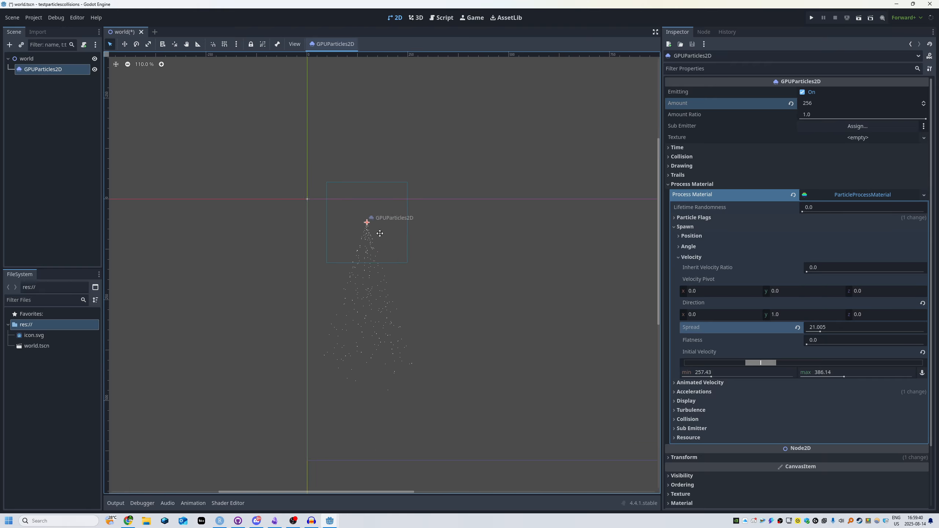
pyautogui.scroll(5, 414, 229)
pyautogui.moveTo(416, 222); pyautogui.dragTo(424, 270, button='middle')
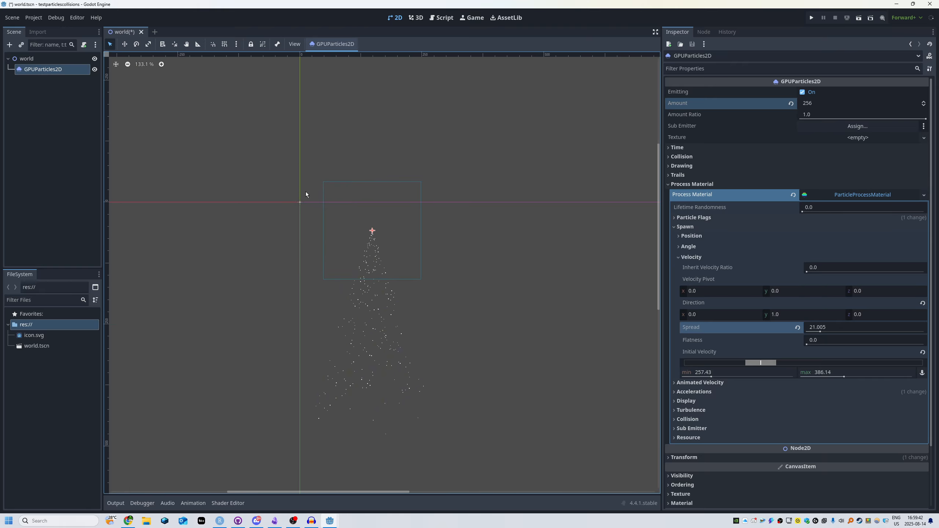
# - Add a LightOccluder2D node as a child of the world node
pyautogui.click(57, 59)
pyautogui.hotkey('ctrl', 'a')
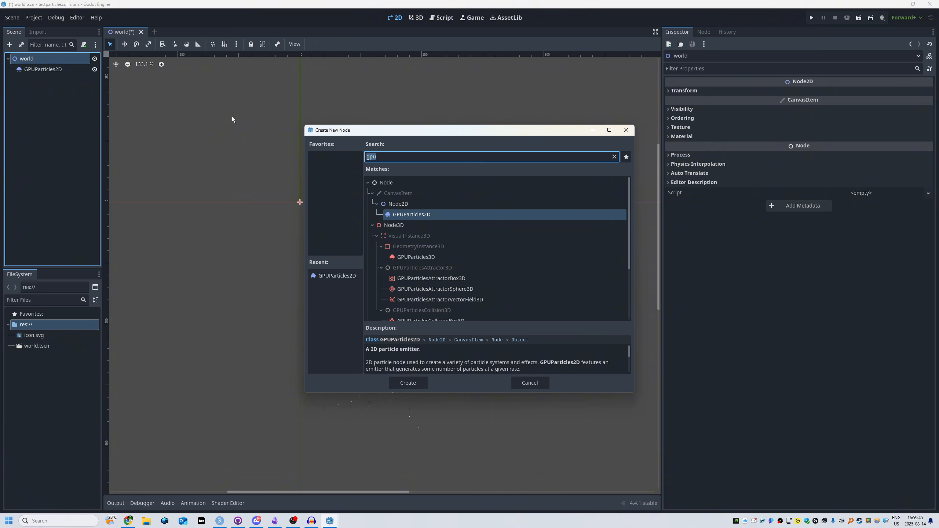
pyautogui.write('lightoccluder')
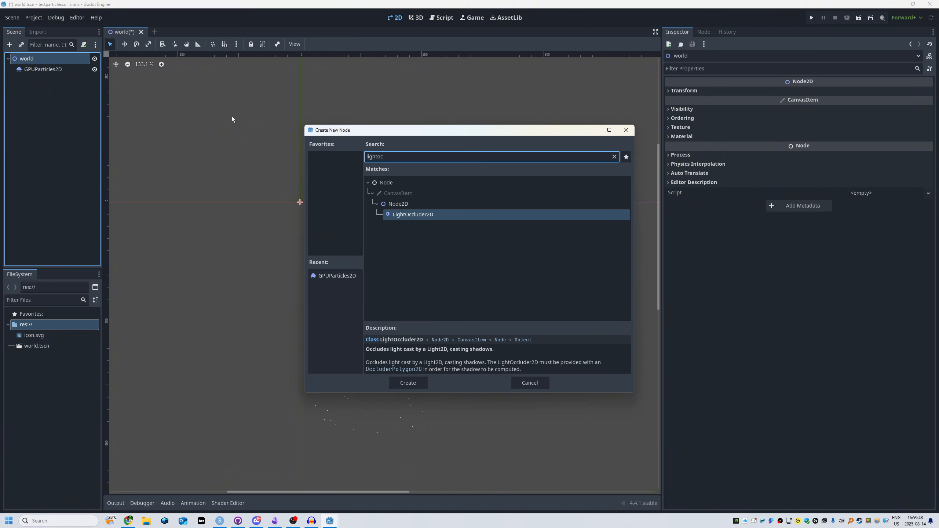
pyautogui.press('Return')
# - Create a polygon resource and assign it to the LightOccluder2D
pyautogui.scroll(9, 443, 327)
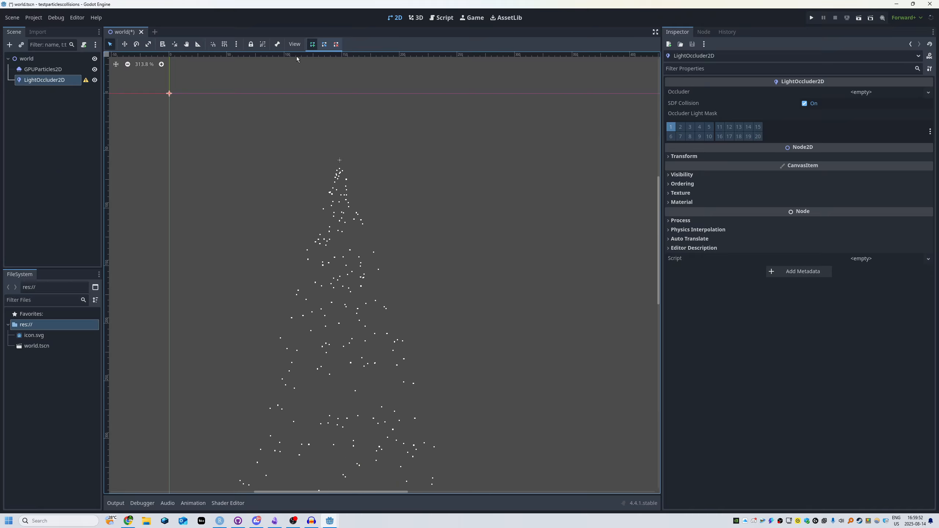
pyautogui.click(235, 252)
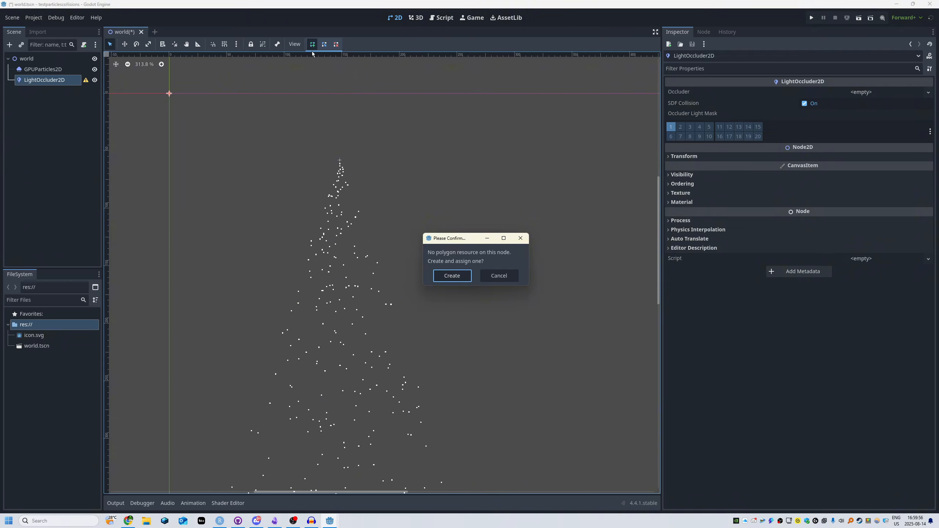
pyautogui.click(439, 274)
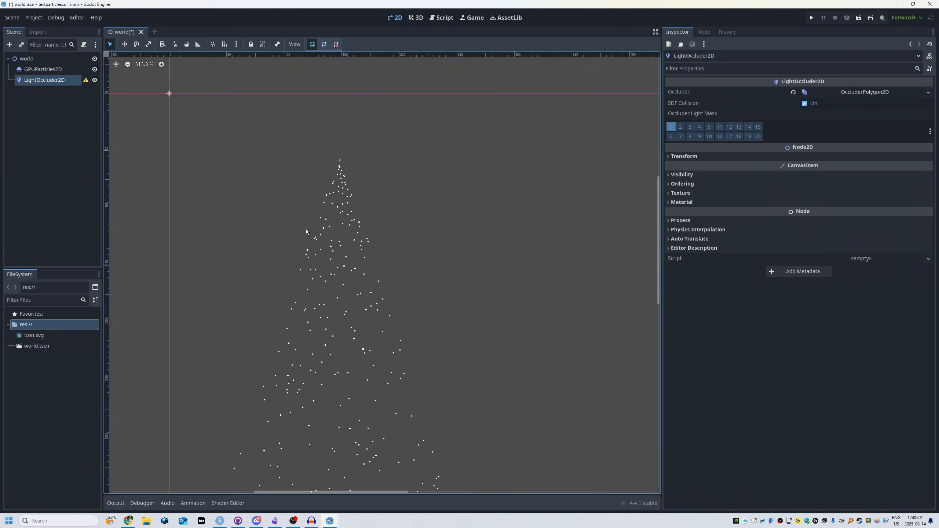
# - Draw a closed four-sided occluder polygon across the particle stream below the emitter and save the scene
pyautogui.click(254, 235)
pyautogui.click(418, 204)
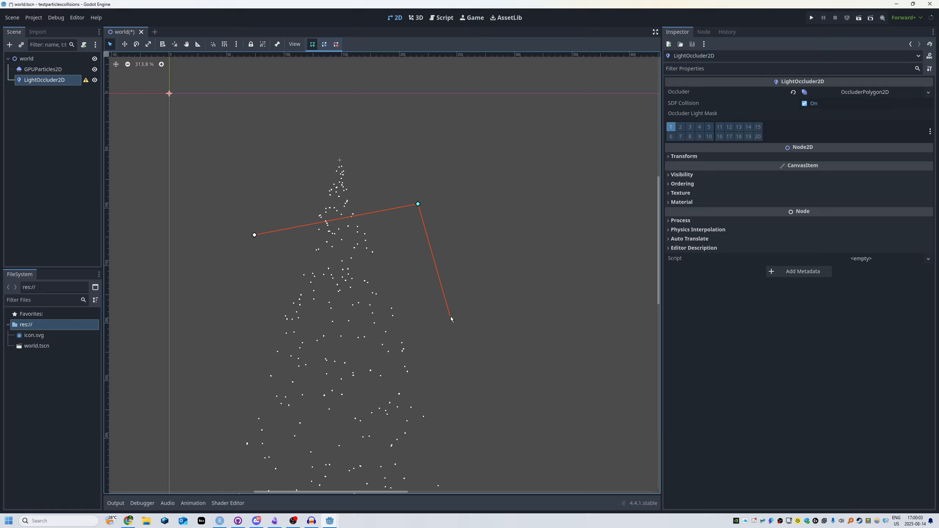
pyautogui.click(255, 235)
pyautogui.scroll(2, 272, 247)
pyautogui.scroll(2, 348, 218)
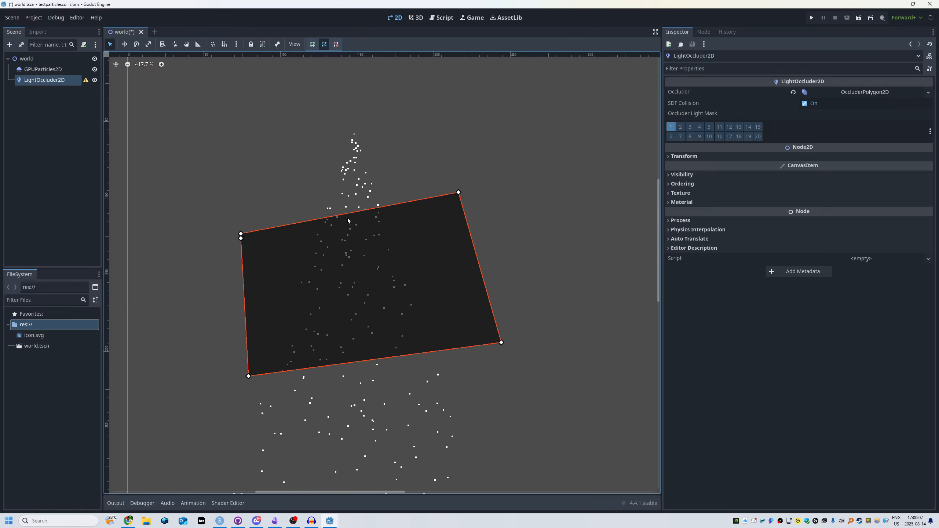
pyautogui.hotkey('ctrl', 's')
pyautogui.click(52, 119)
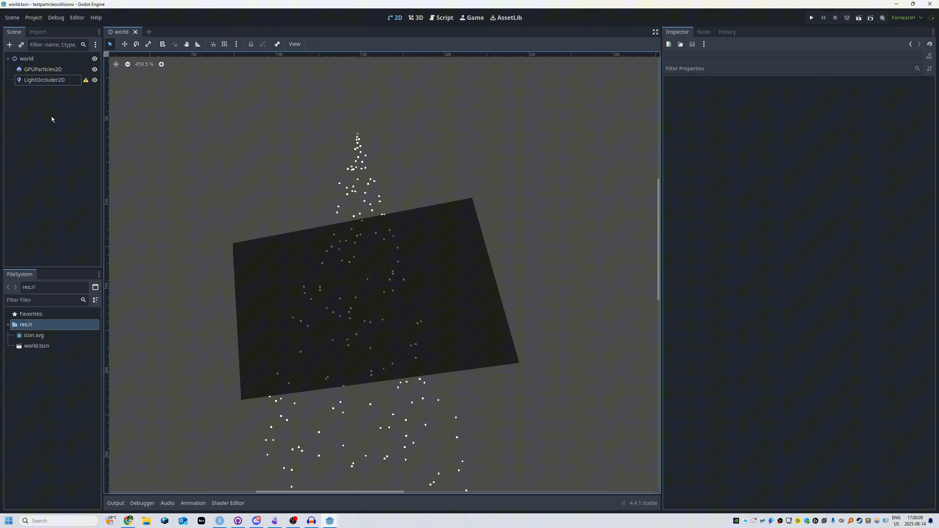
# - Set the collision mode of the GPUParticles2D process material to Rigid and inspect the particles at the occluder's upper edge
pyautogui.click(41, 69)
pyautogui.scroll(-2, 762, 376)
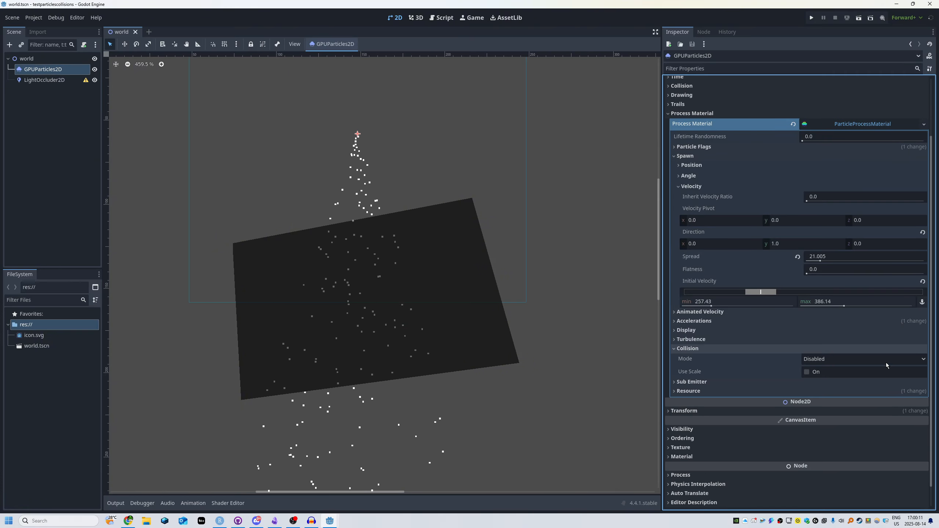
pyautogui.click(886, 365)
pyautogui.click(817, 376)
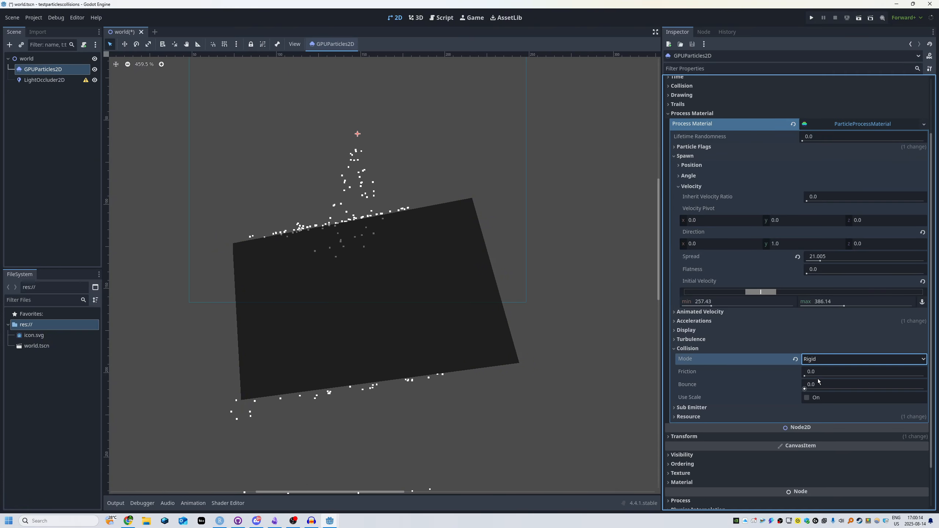
pyautogui.scroll(1, 319, 179)
pyautogui.scroll(-1, 333, 264)
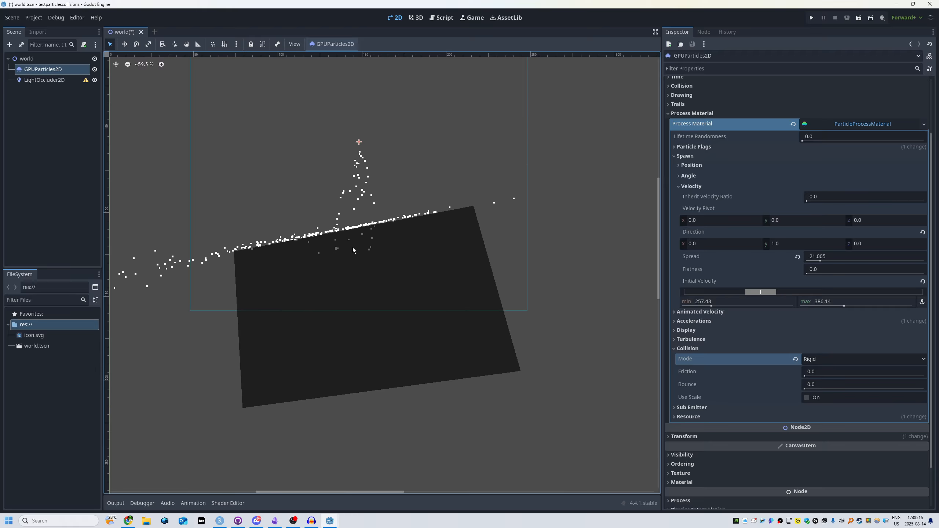
pyautogui.scroll(3, 354, 252)
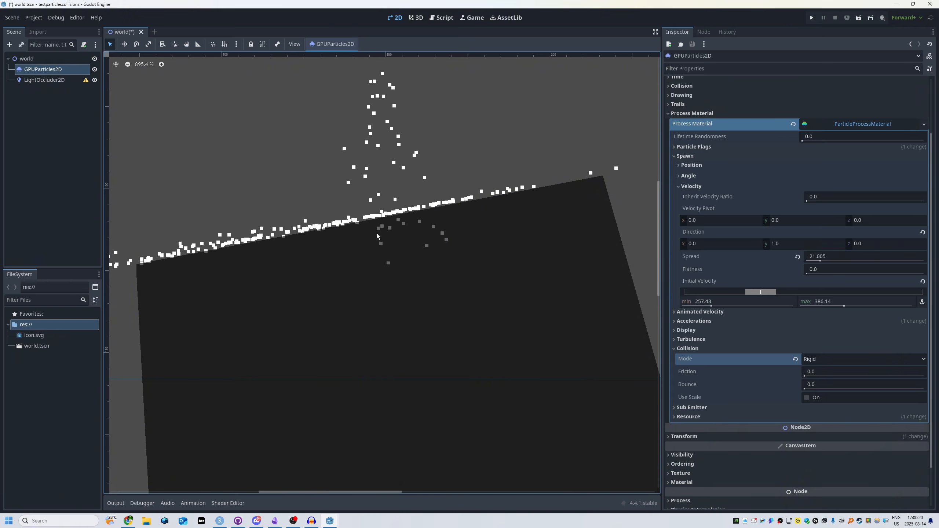
# - Move the occluder polygon to the right so its upper-left corner lies under the particle stream
pyautogui.scroll(-5, 360, 244)
pyautogui.click(413, 296)
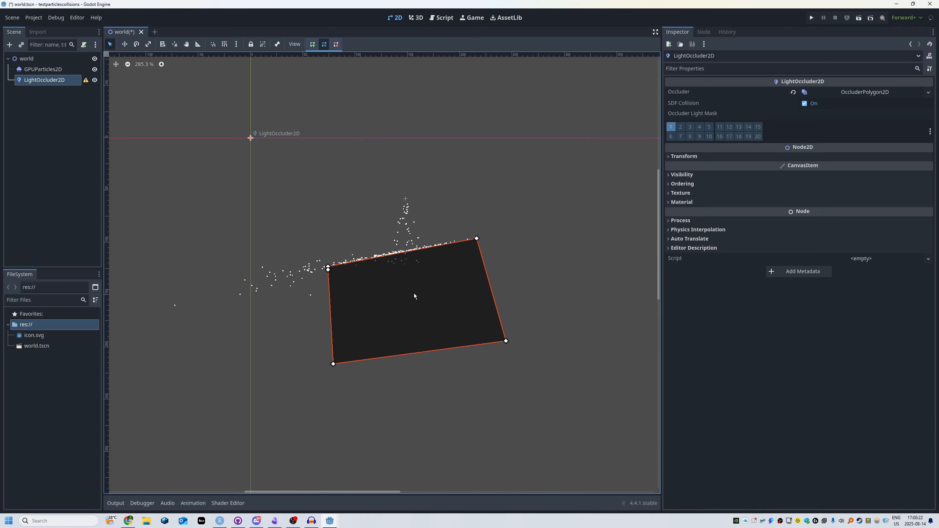
pyautogui.moveTo(413, 294); pyautogui.dragTo(466, 300)
# - Set the amount of the GPUParticles2D emitter to 2048
pyautogui.click(409, 203)
pyautogui.click(405, 199)
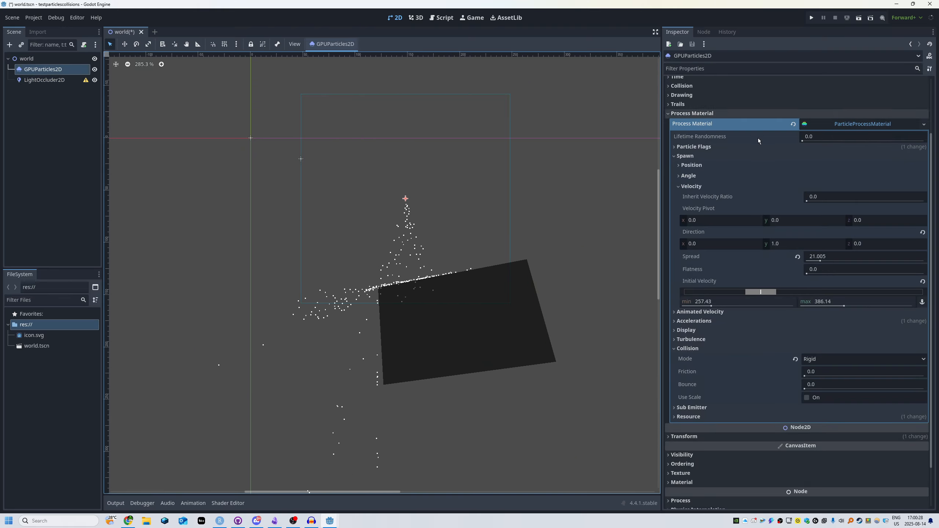
pyautogui.scroll(3, 759, 141)
pyautogui.click(807, 104)
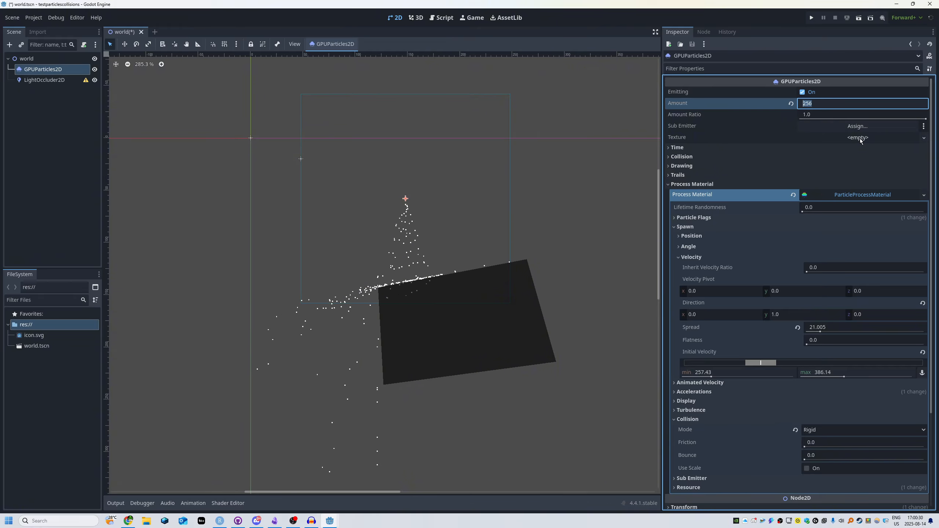
pyautogui.press('Return')
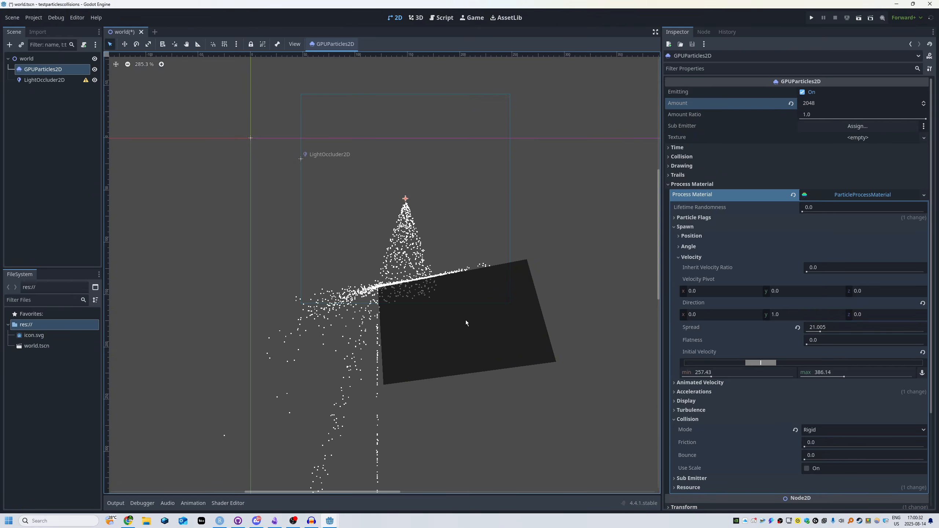
# - Reposition the occluder polygon so its sloping upper edge lies centrally beneath the particle stream
pyautogui.moveTo(461, 321); pyautogui.dragTo(487, 291)
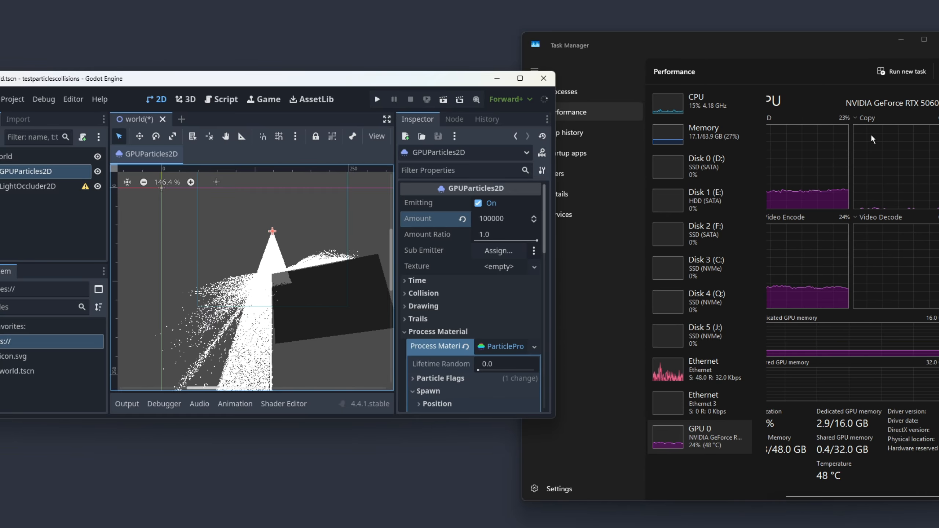
pyautogui.click(323, 245)
pyautogui.moveTo(324, 244); pyautogui.dragTo(265, 286)
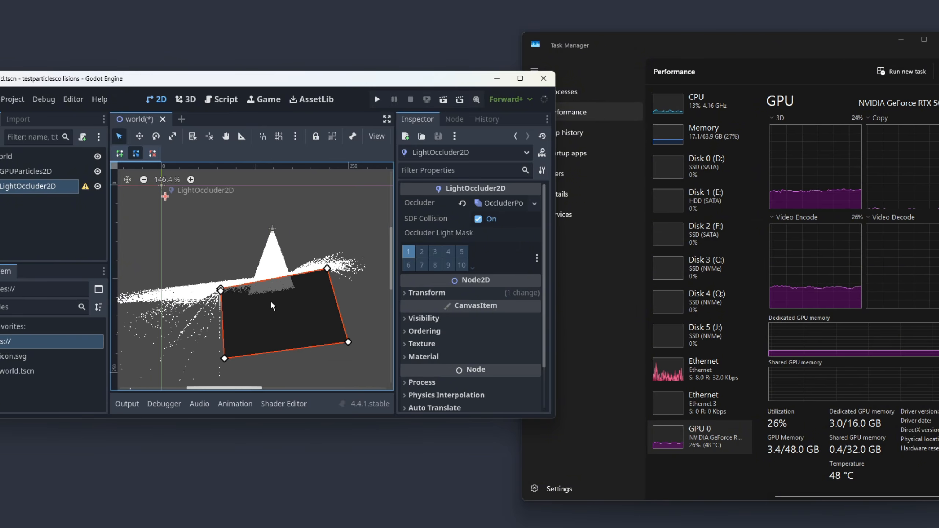
pyautogui.scroll(6, 272, 301)
pyautogui.scroll(1, 286, 265)
pyautogui.moveTo(253, 241); pyautogui.dragTo(254, 254, button='middle')
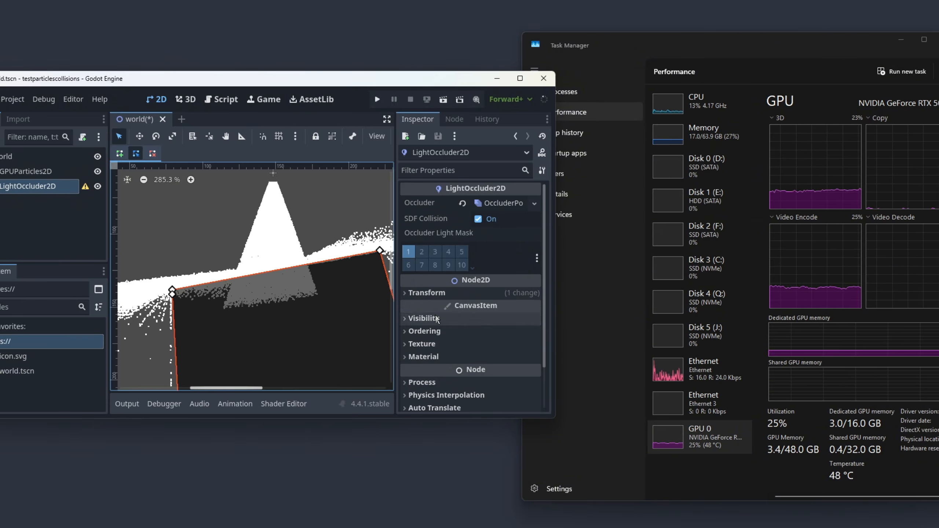
# - Set the GPUParticles2D collision bounce to 0.34 and its friction to 1.0
pyautogui.scroll(-3, 449, 320)
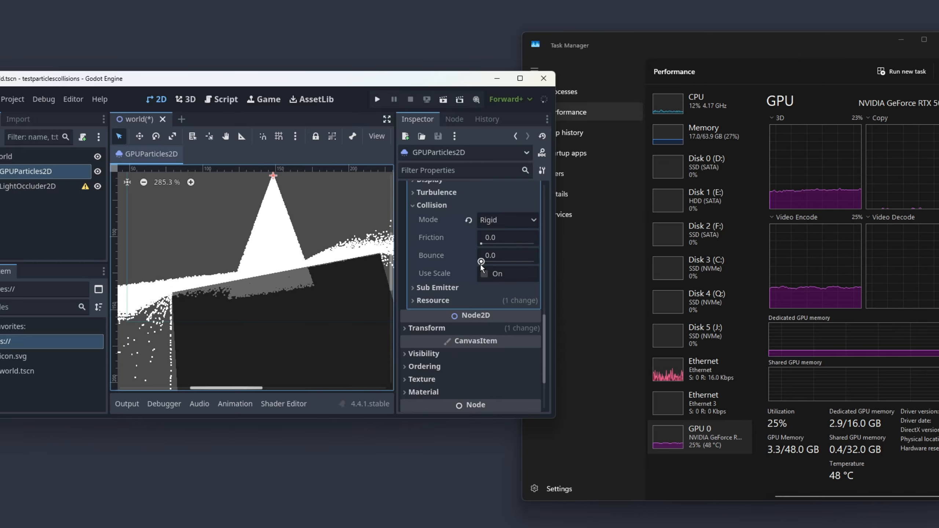
pyautogui.moveTo(481, 262); pyautogui.dragTo(499, 262)
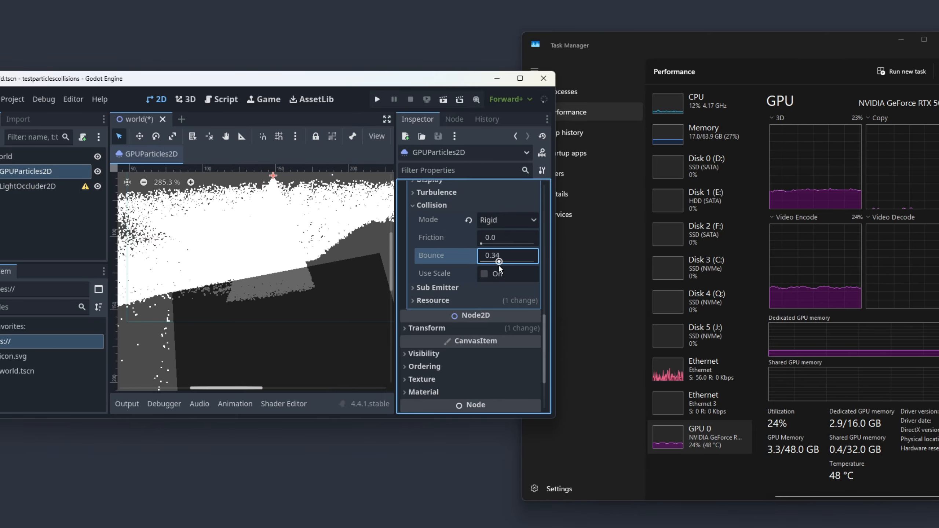
pyautogui.scroll(-6, 326, 308)
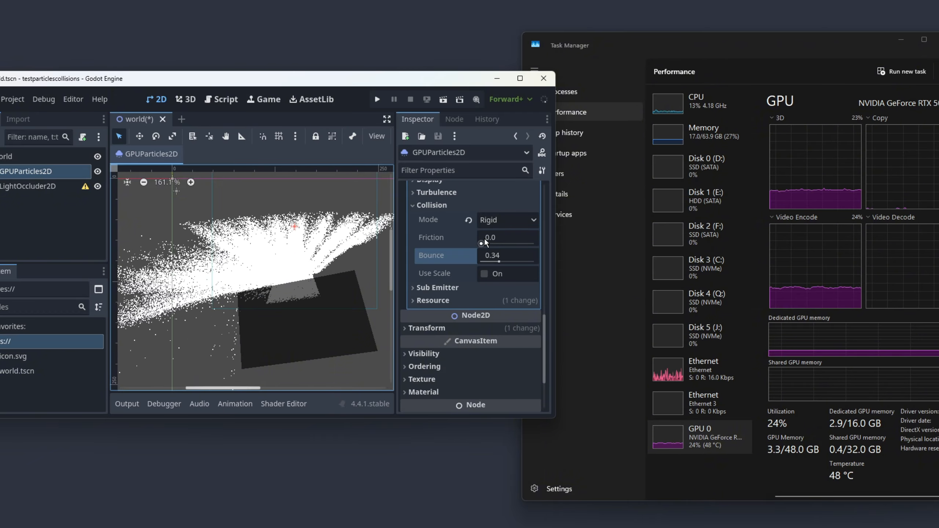
pyautogui.moveTo(481, 244); pyautogui.dragTo(535, 244)
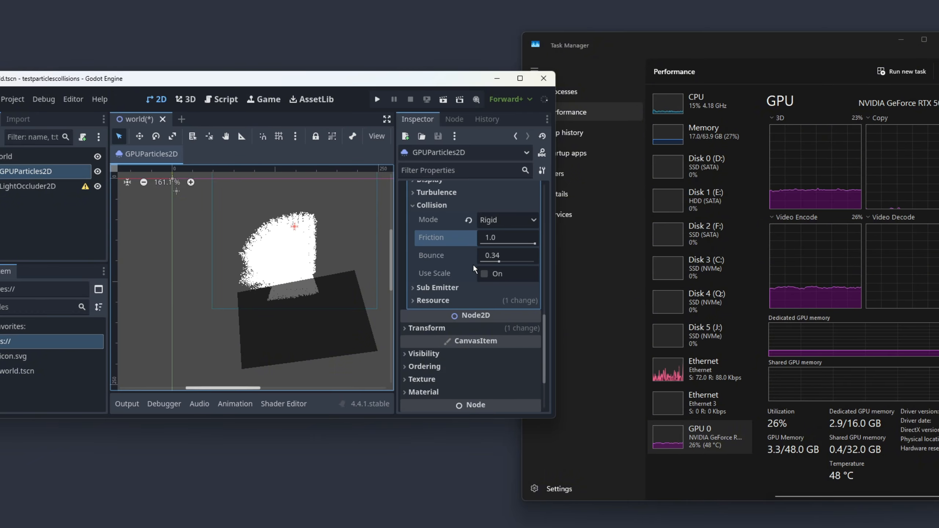
pyautogui.scroll(3, 289, 311)
# - Move the occluder polygon left and reshape its right side into a downward slope beneath the emitter
pyautogui.click(284, 322)
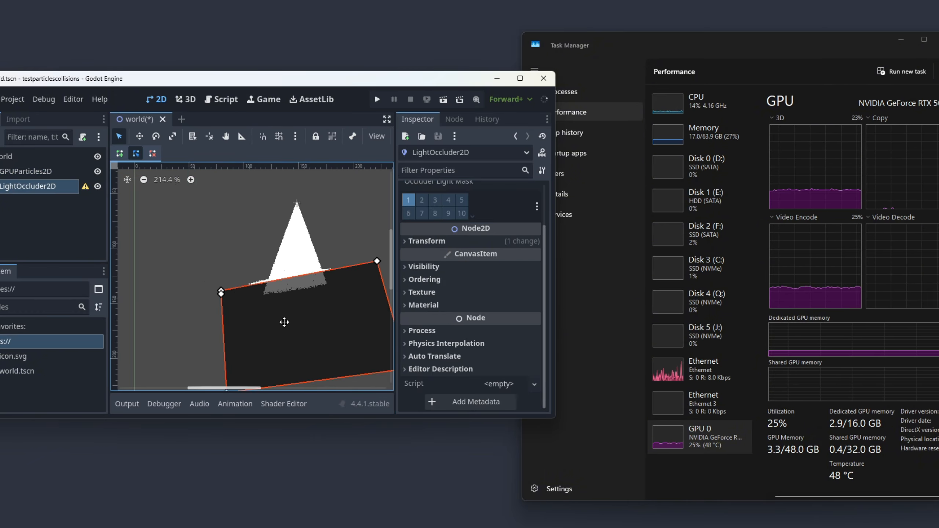
pyautogui.moveTo(284, 322); pyautogui.dragTo(193, 326)
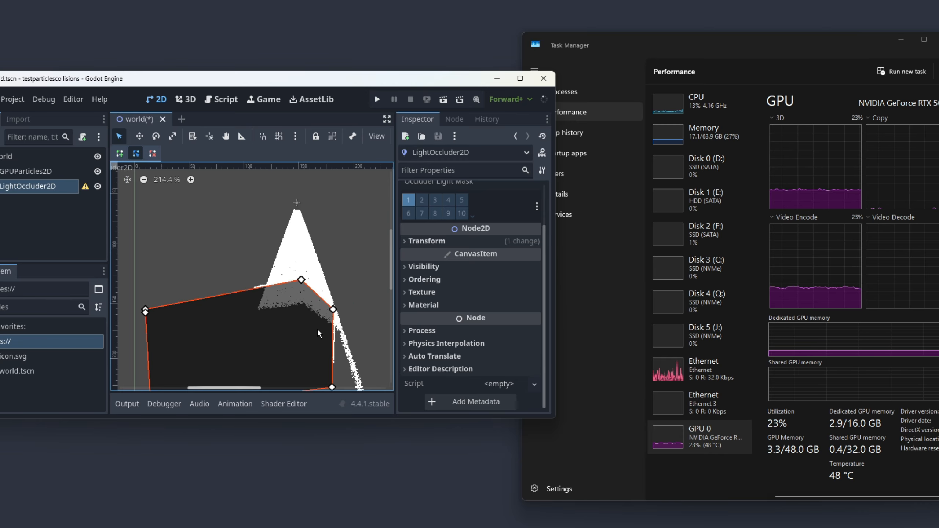
pyautogui.moveTo(294, 307); pyautogui.dragTo(263, 293, button='middle')
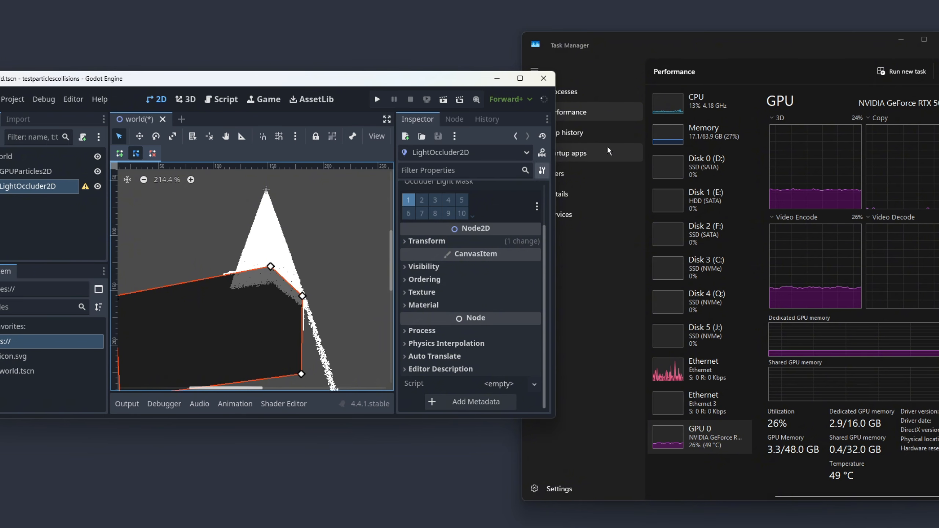
# - Switch to Task Manager and check the CPU and GPU performance graphs while the particles are running
pyautogui.click(684, 134)
pyautogui.click(684, 104)
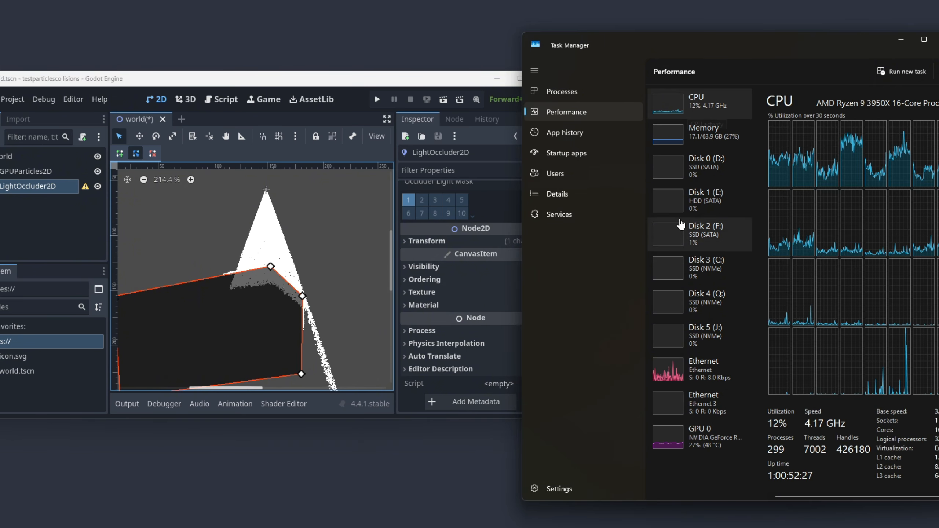
pyautogui.click(671, 437)
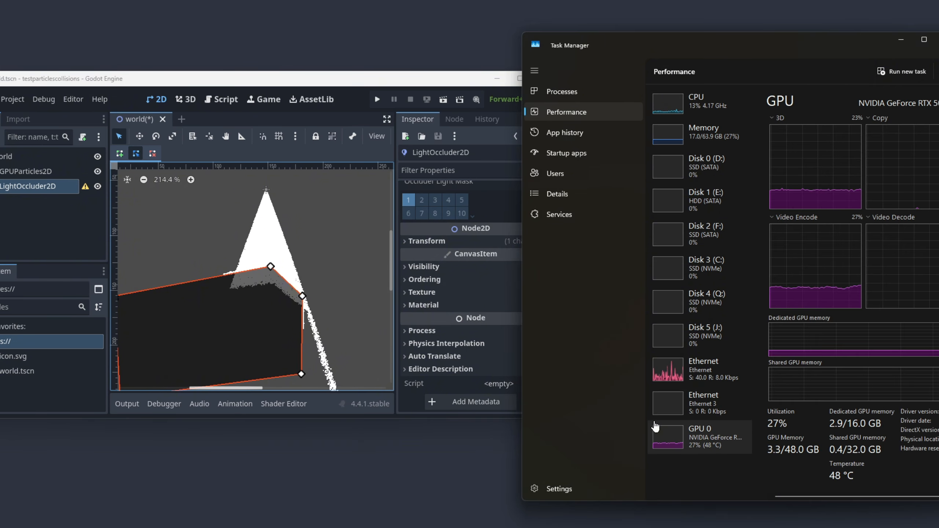
# - Return to Godot and set the GPUParticles2D collision bounce to 0.27
pyautogui.click(349, 303)
pyautogui.click(37, 185)
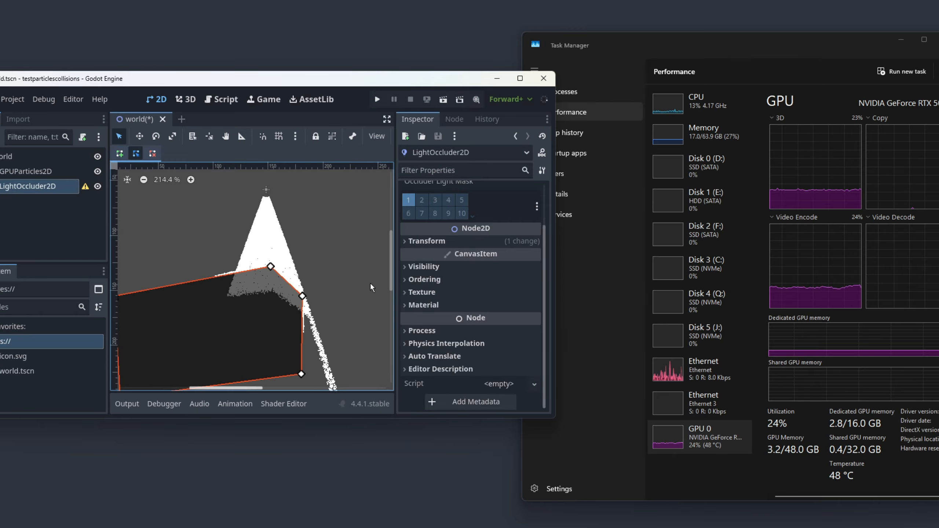
pyautogui.click(39, 171)
pyautogui.moveTo(480, 262); pyautogui.dragTo(495, 266)
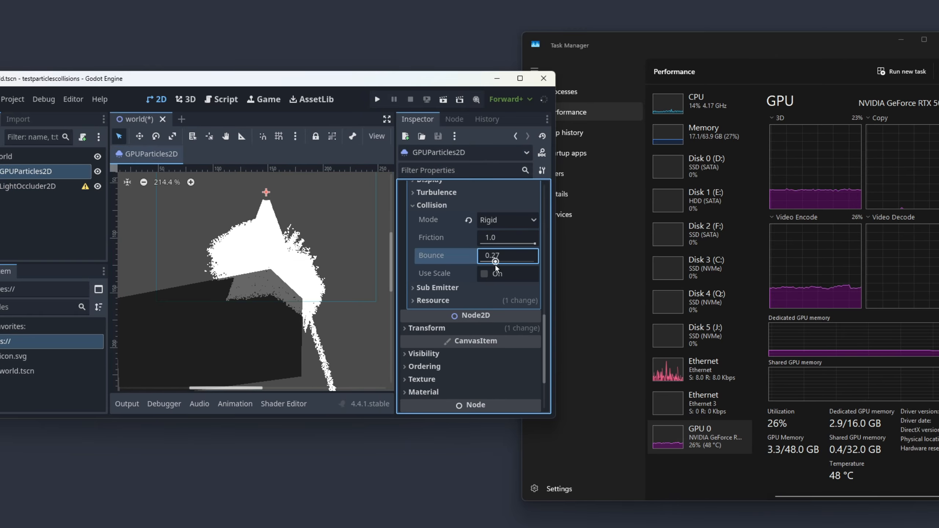
pyautogui.scroll(3, 494, 268)
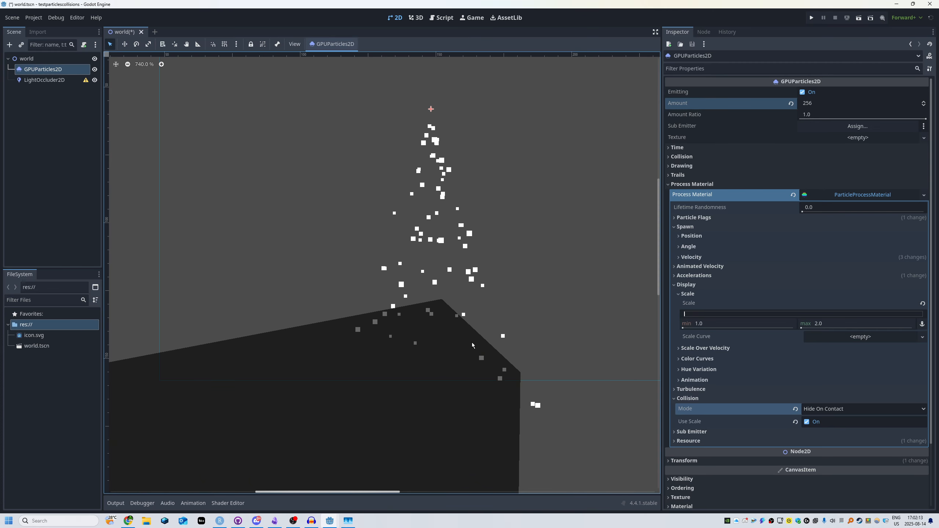
# - Move the occluder polygon up and left, closer to the emitter, and leave it deselected
pyautogui.scroll(-5, 469, 392)
pyautogui.moveTo(453, 385); pyautogui.dragTo(437, 364)
pyautogui.scroll(-4, 432, 410)
pyautogui.moveTo(432, 410); pyautogui.dragTo(448, 356, button='middle')
pyautogui.click(450, 364)
pyautogui.moveTo(435, 385); pyautogui.dragTo(458, 364)
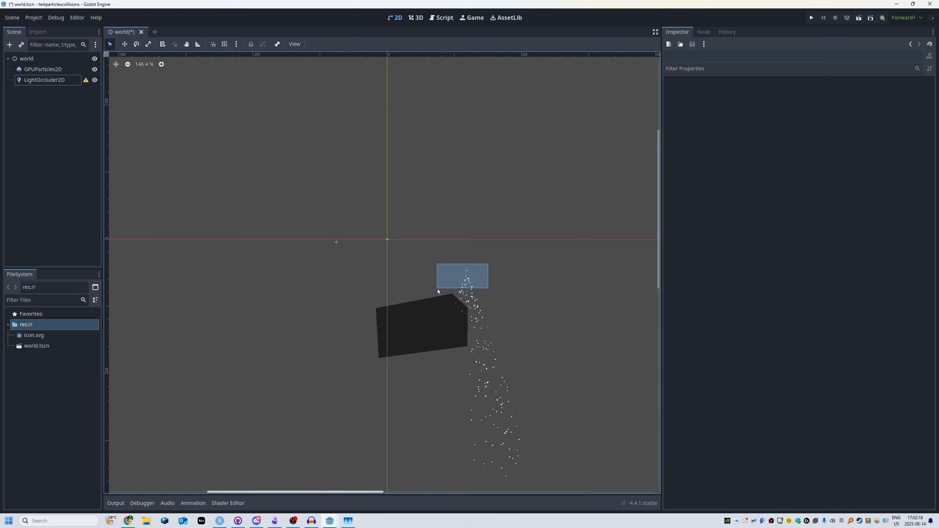
pyautogui.moveTo(437, 289); pyautogui.dragTo(588, 306)
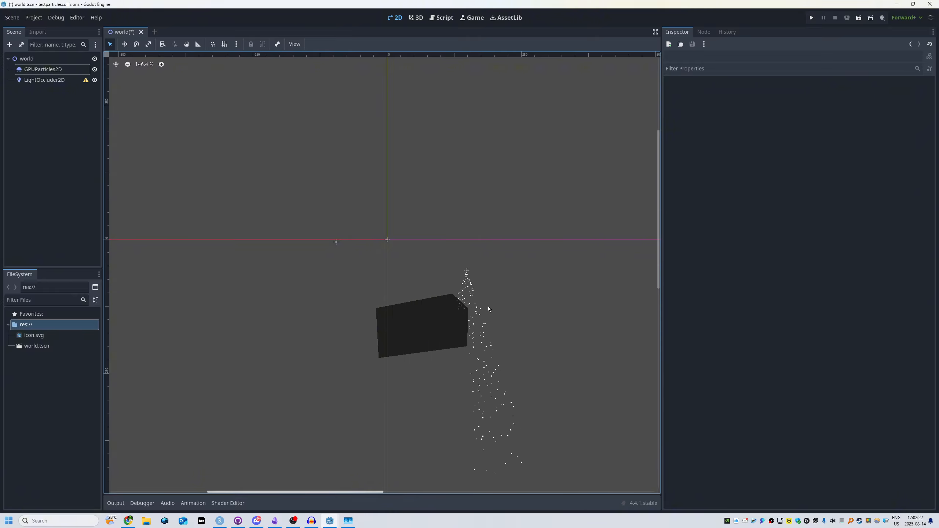
# - Place icon.svg in the scene as a sprite over the right part of the occluder polygon, beneath the emitter
pyautogui.moveTo(464, 304); pyautogui.dragTo(615, 464)
pyautogui.scroll(2, 325, 279)
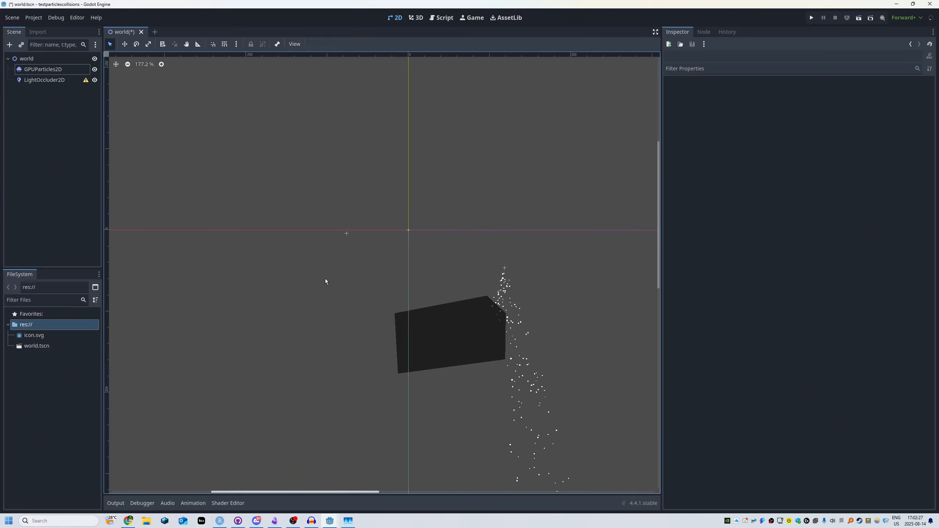
pyautogui.scroll(6, 390, 274)
pyautogui.moveTo(572, 270); pyautogui.dragTo(483, 226, button='middle')
pyautogui.scroll(1, 469, 283)
pyautogui.moveTo(470, 283); pyautogui.dragTo(417, 298, button='middle')
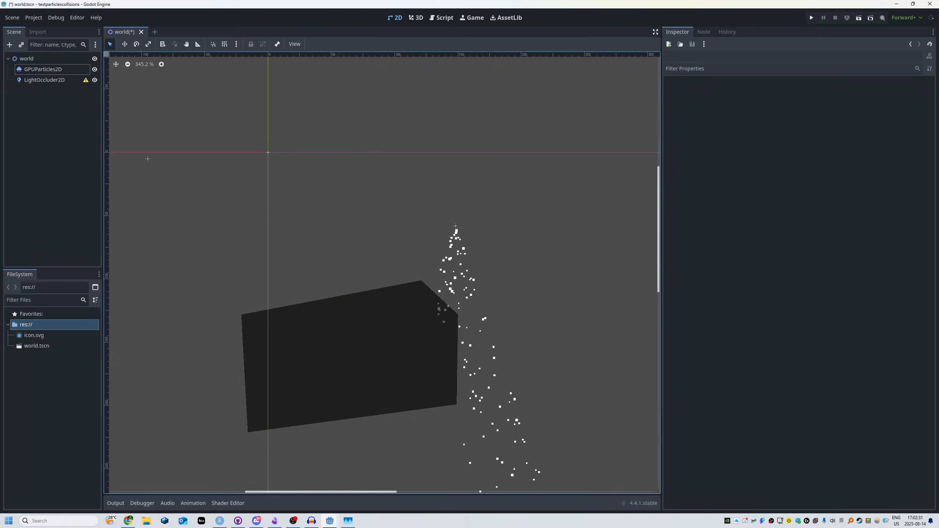
pyautogui.moveTo(33, 335); pyautogui.dragTo(379, 361)
# - Make LightOccluder2D a child of the Icon sprite in the scene tree
pyautogui.click(276, 352)
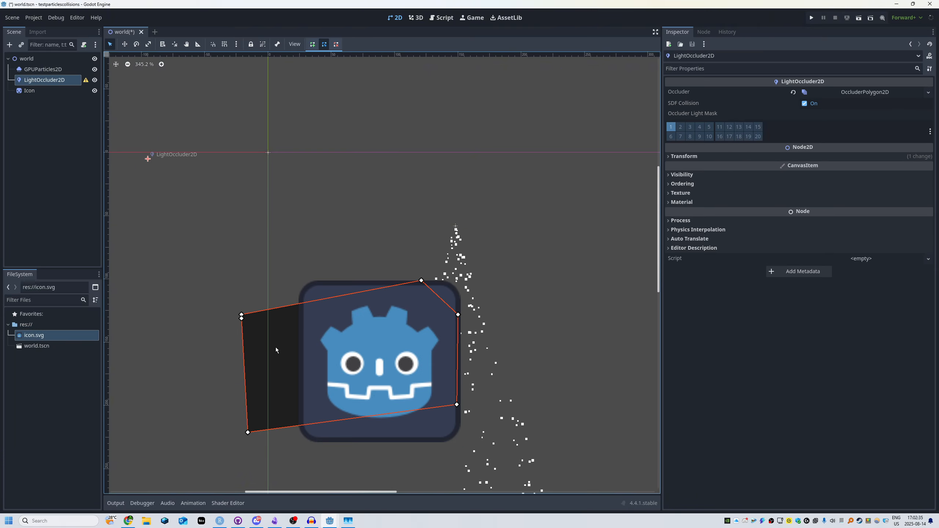
pyautogui.click(33, 90)
pyautogui.moveTo(40, 81); pyautogui.dragTo(49, 91)
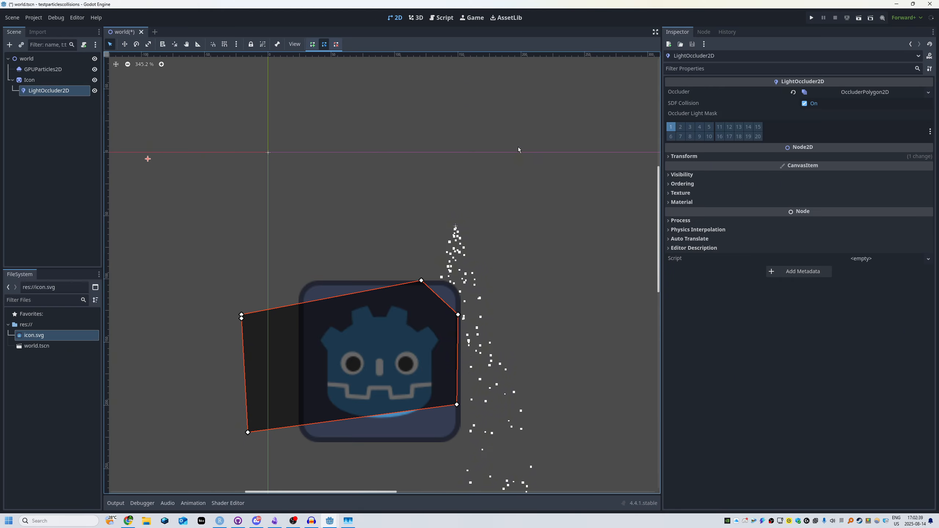
# - Clear the existing occluder polygon from LightOccluder2D
pyautogui.click(793, 92)
pyautogui.scroll(5, 370, 180)
pyautogui.moveTo(370, 181); pyautogui.dragTo(346, 78, button='middle')
# - Turn on grid snapping and nudge the Icon sprite slightly down to line up with the grid
pyautogui.click(224, 44)
pyautogui.click(313, 45)
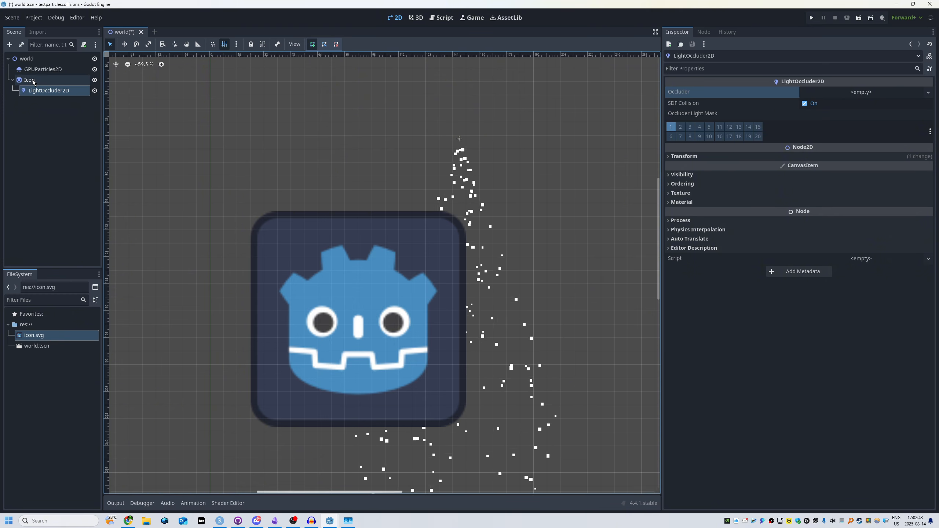
pyautogui.click(55, 80)
# - Draw a closed eight-point LightOccluder2D polygon around the icon with cut corners, and save the scene
pyautogui.click(57, 91)
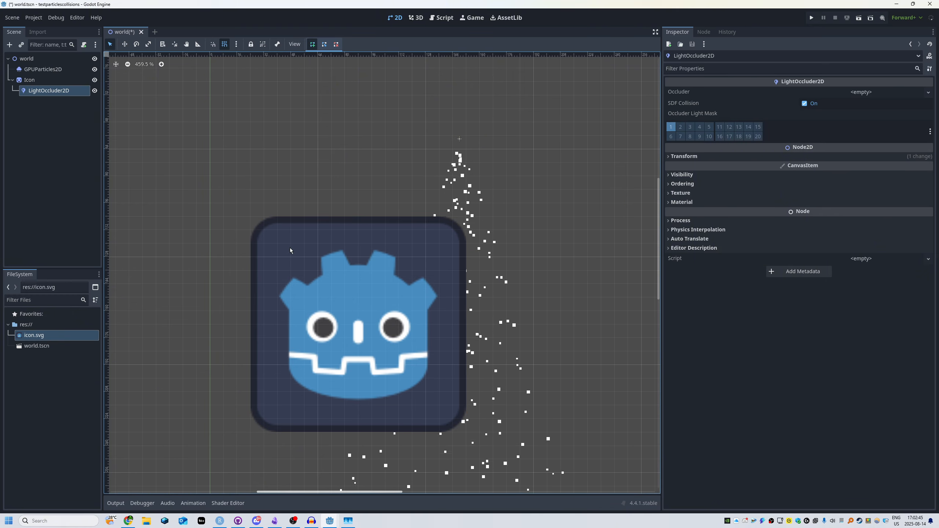
pyautogui.click(265, 219)
pyautogui.click(448, 275)
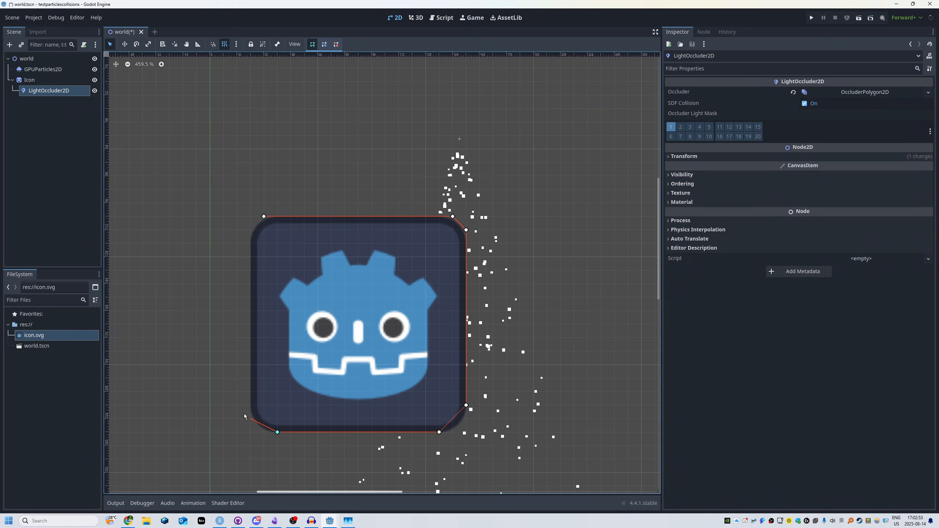
pyautogui.click(264, 216)
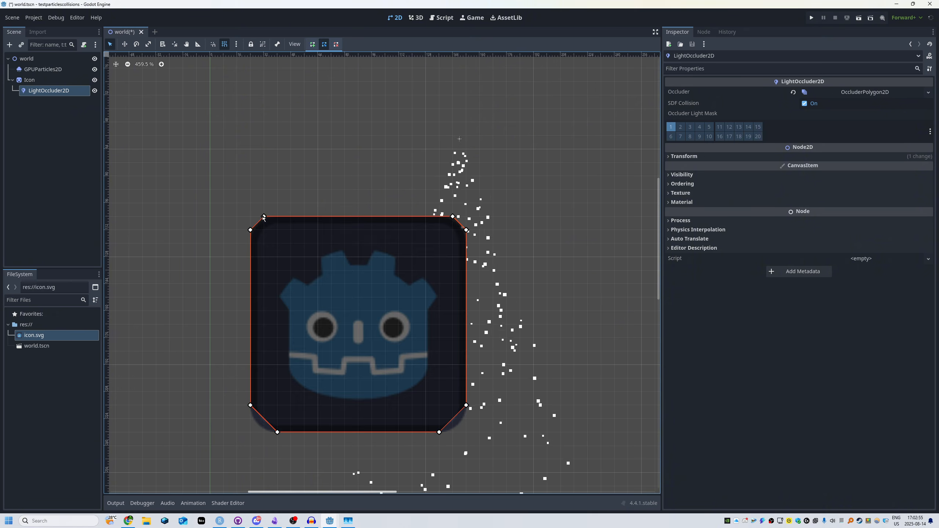
pyautogui.click(262, 208)
pyautogui.hotkey('ctrl', 's')
# - Move the GPUParticles2D emitter so that it sits roughly centred above the icon
pyautogui.scroll(-2, 383, 240)
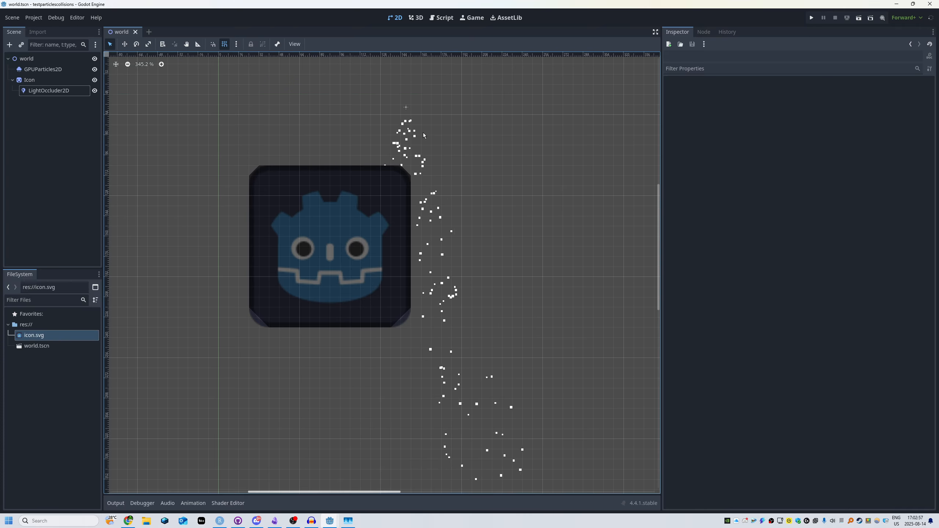
pyautogui.click(403, 106)
pyautogui.moveTo(404, 100); pyautogui.dragTo(478, 135)
pyautogui.press('w')
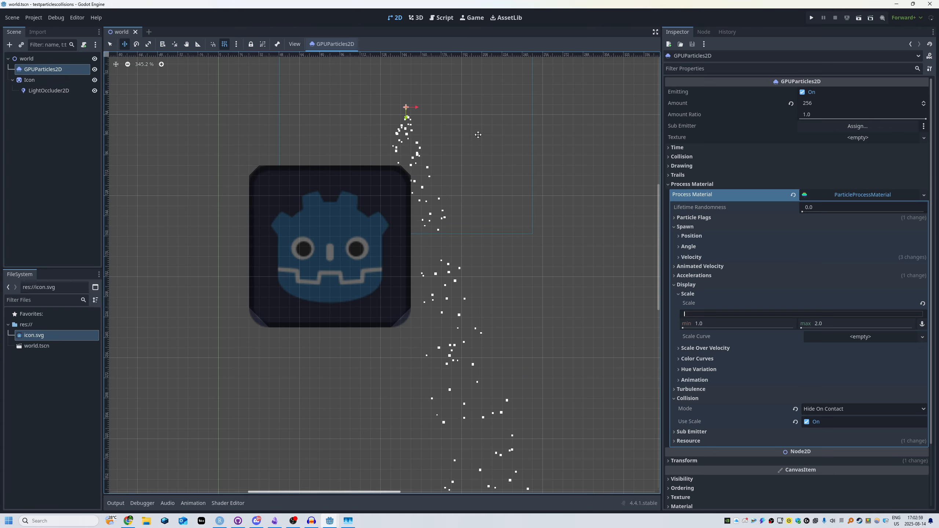
pyautogui.moveTo(340, 126); pyautogui.dragTo(390, 200, button='middle')
pyautogui.scroll(3, 390, 200)
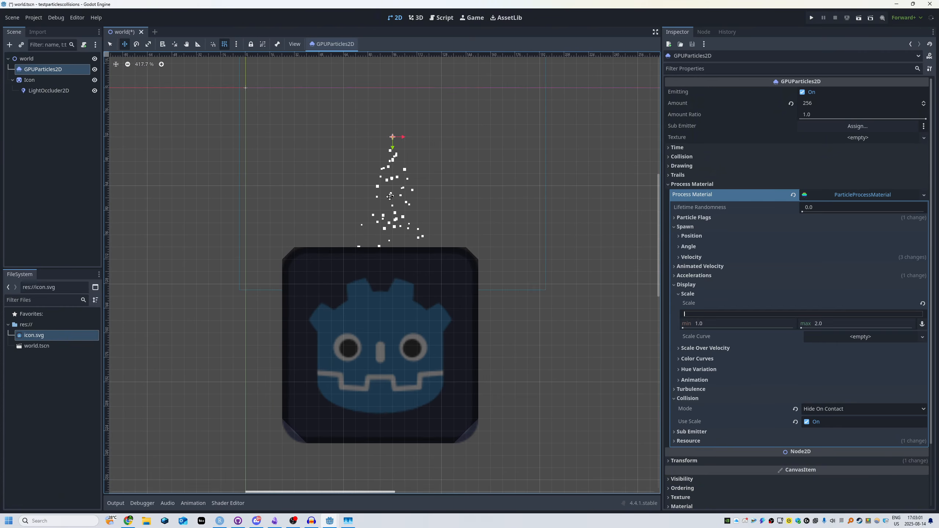
pyautogui.press('q')
# - Collapse the Icon node and move it above GPUParticles2D in the scene tree so the particles draw in front
pyautogui.click(12, 80)
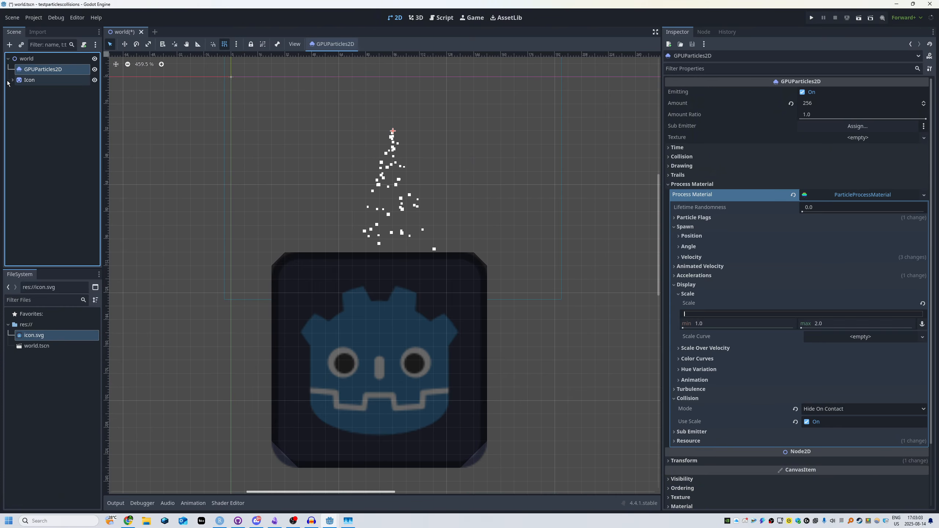
pyautogui.click(23, 84)
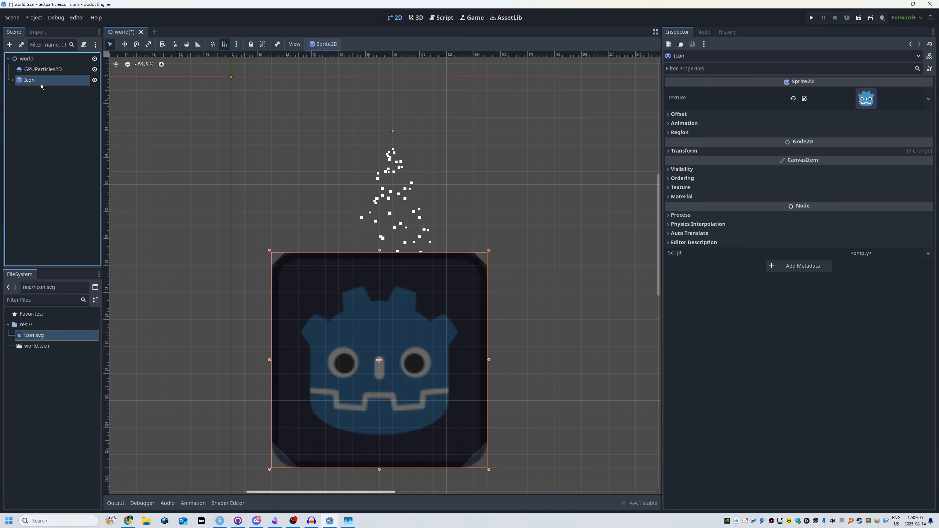
pyautogui.moveTo(37, 67); pyautogui.dragTo(37, 66)
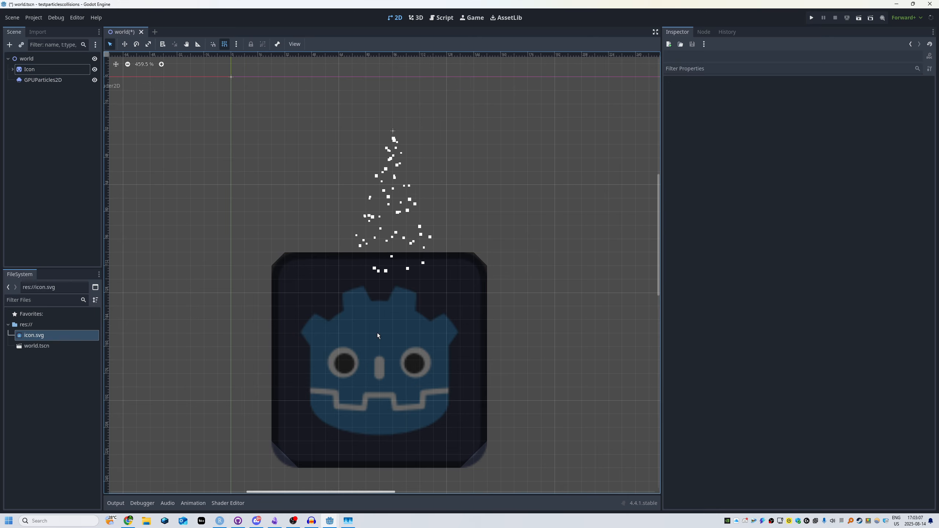
pyautogui.scroll(4, 377, 336)
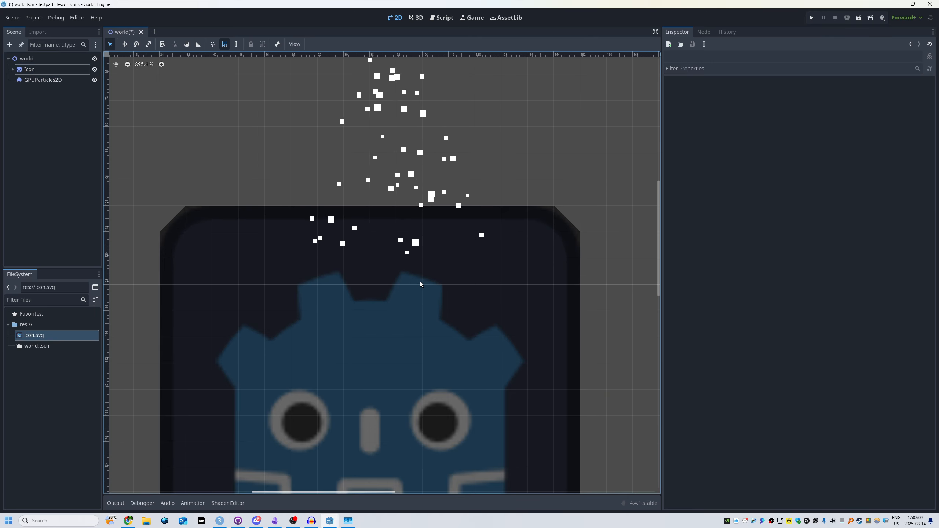
pyautogui.scroll(-4, 390, 293)
# - Move the Icon node back below GPUParticles2D in the scene tree
pyautogui.moveTo(554, 322); pyautogui.dragTo(170, 490)
pyautogui.moveTo(178, 434); pyautogui.dragTo(173, 350, button='middle')
pyautogui.moveTo(31, 70); pyautogui.dragTo(32, 83)
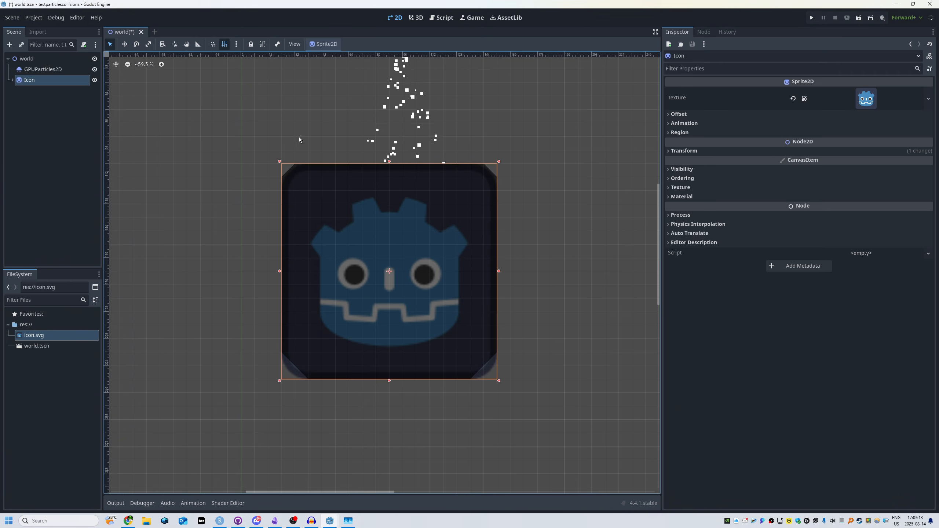
pyautogui.moveTo(283, 110); pyautogui.dragTo(263, 170, button='middle')
pyautogui.click(262, 169)
pyautogui.click(28, 87)
pyautogui.click(32, 82)
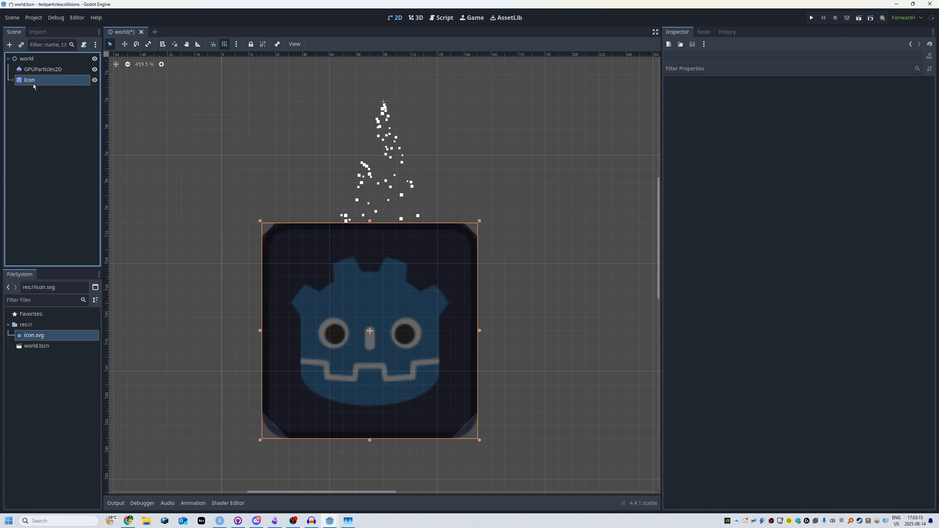
# - Move the GPUParticles2D emitter around over the icon and leave it higher above, on the horizontal axis line
pyautogui.click(44, 70)
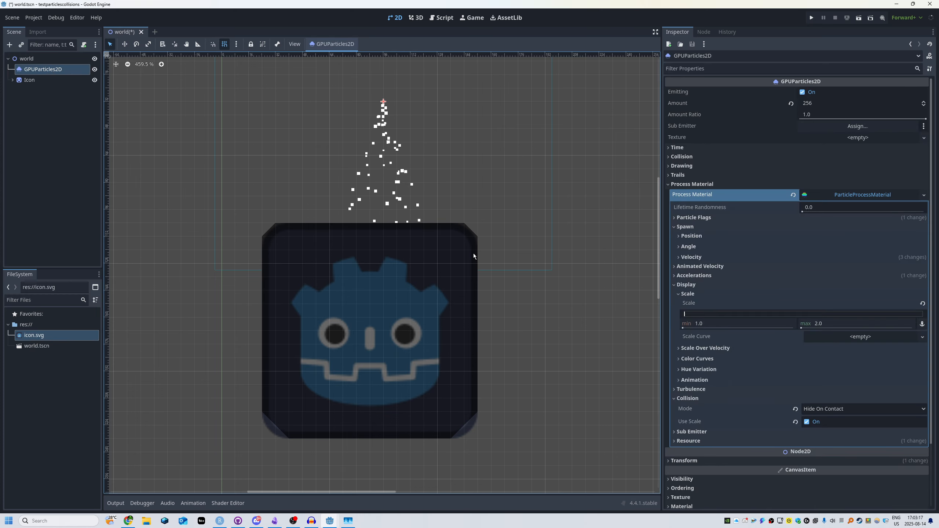
pyautogui.moveTo(514, 236); pyautogui.dragTo(225, 457)
pyautogui.scroll(-3, 398, 181)
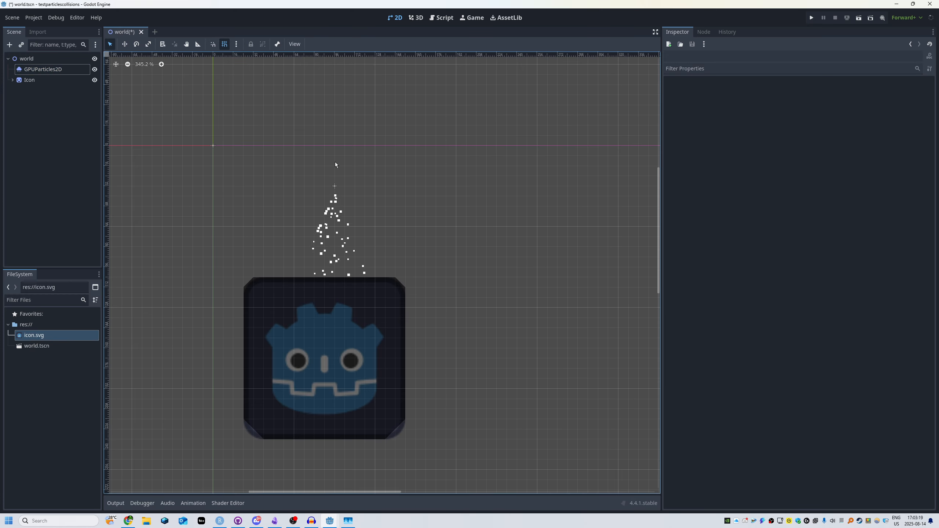
pyautogui.press('w')
pyautogui.moveTo(343, 183); pyautogui.dragTo(470, 195)
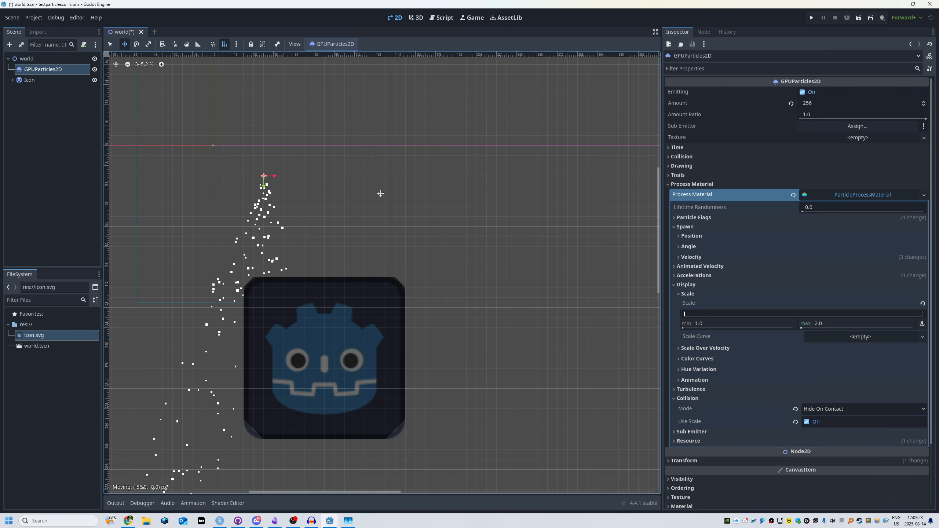
pyautogui.press('q')
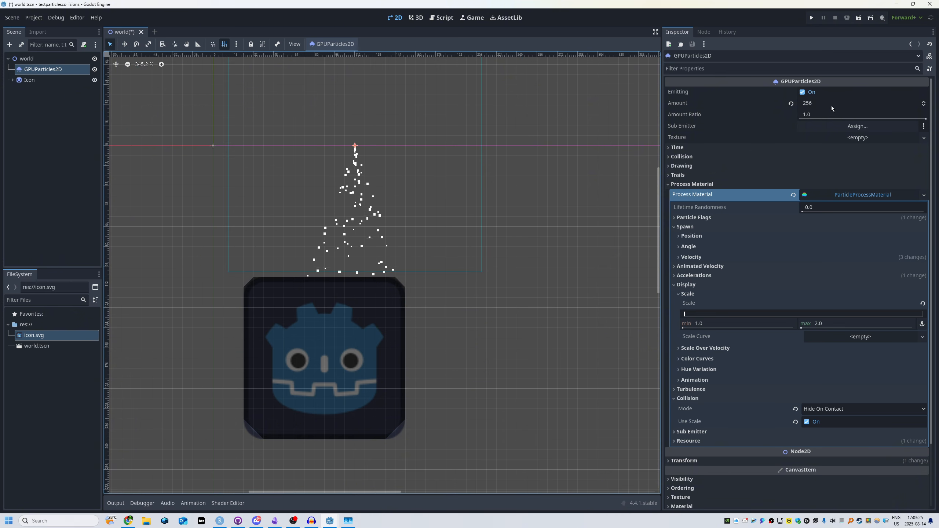
# - Set the GPUParticles2D amount to 999999
pyautogui.click(829, 105)
pyautogui.write('99999')
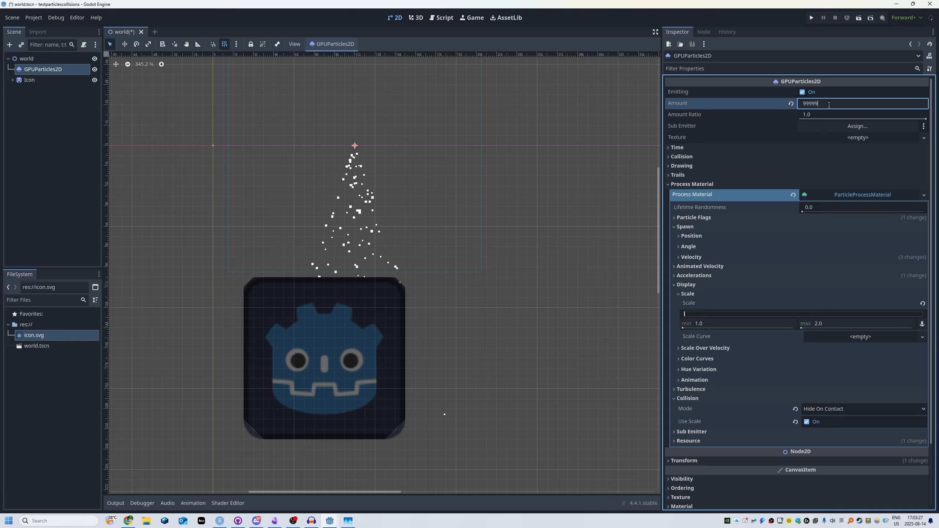
pyautogui.write('9')
pyautogui.press('Return')
# - Sweep the dense particle emitter across the icon to test collisions, leaving it centred above the icon
pyautogui.press('w')
pyautogui.scroll(-4, 457, 269)
pyautogui.moveTo(465, 268); pyautogui.dragTo(397, 250)
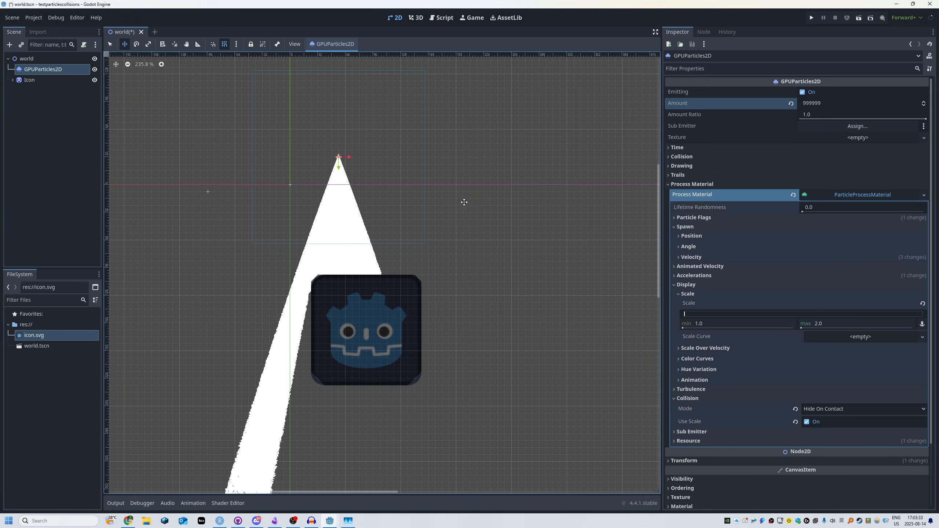
pyautogui.moveTo(454, 231); pyautogui.dragTo(510, 196)
# - Set the particle process material's collision mode to Rigid
pyautogui.scroll(-3, 805, 351)
pyautogui.click(811, 335)
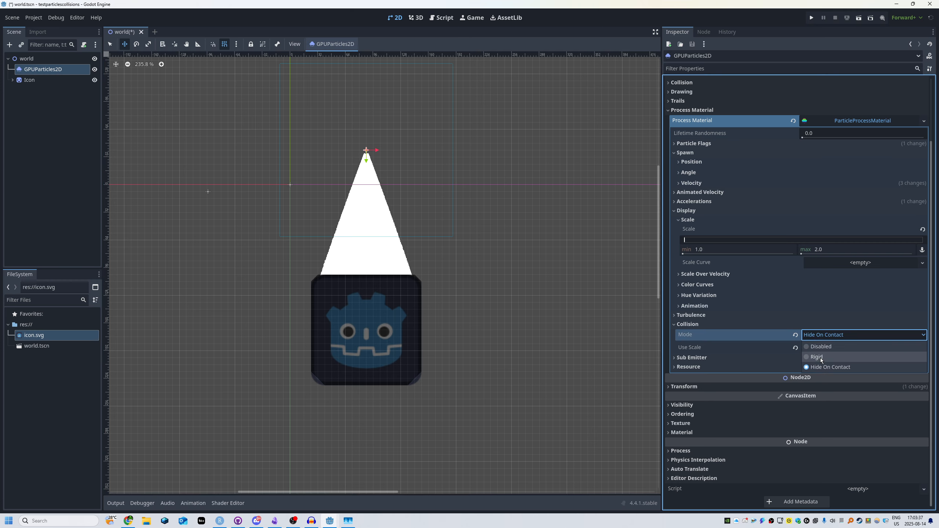
pyautogui.click(821, 366)
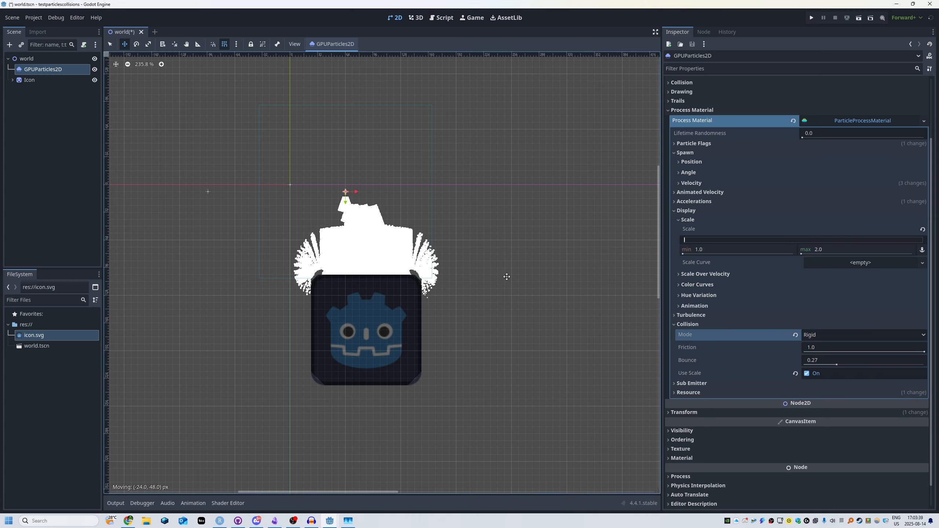
# - Move the emitter around above the icon to test the rigid collisions at the high particle amount
pyautogui.moveTo(493, 280); pyautogui.dragTo(503, 270)
pyautogui.moveTo(578, 228); pyautogui.dragTo(570, 204)
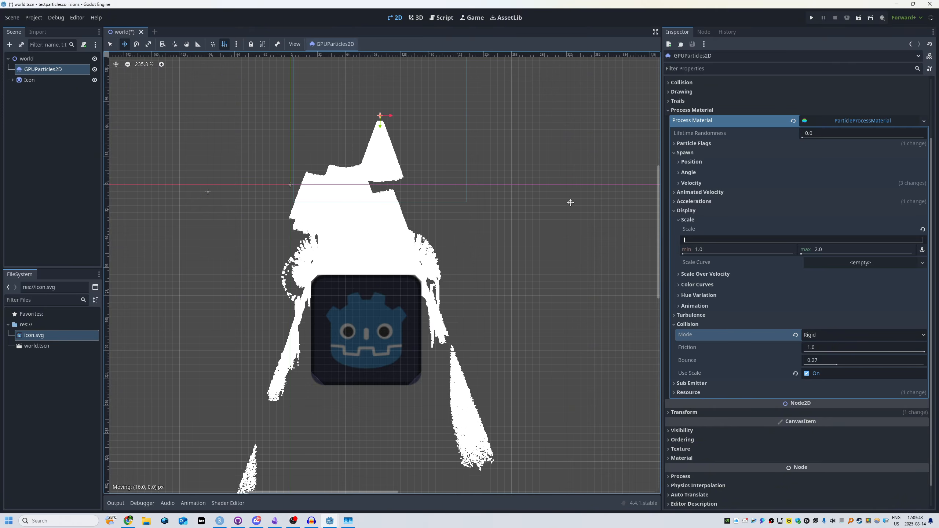